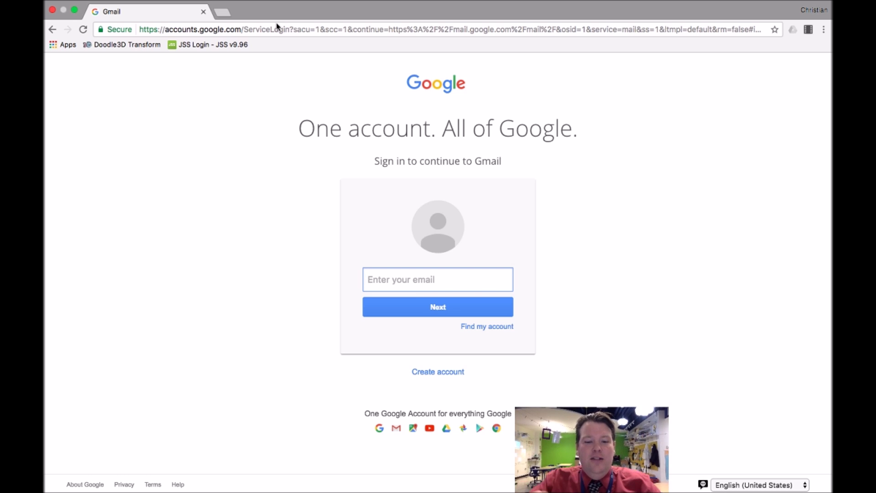
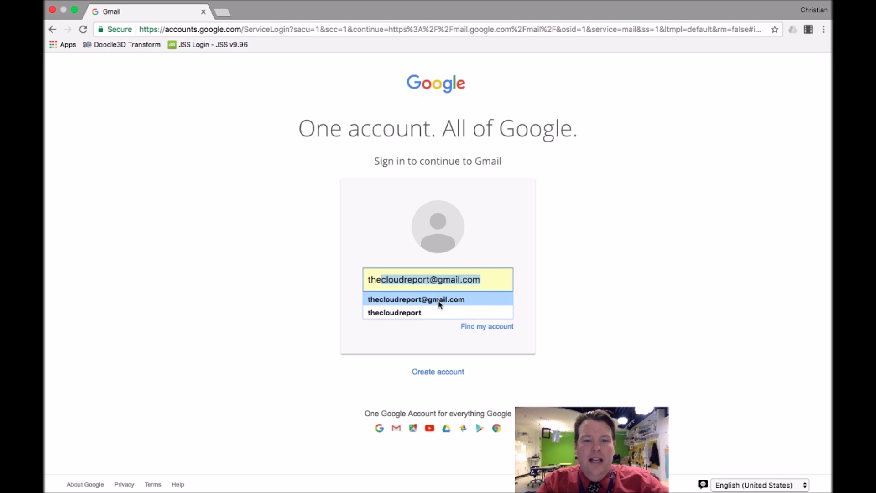
# - Sign in with the suggested account, then open the Google apps menu from the empty inbox
pyautogui.click(439, 303)
pyautogui.click(436, 308)
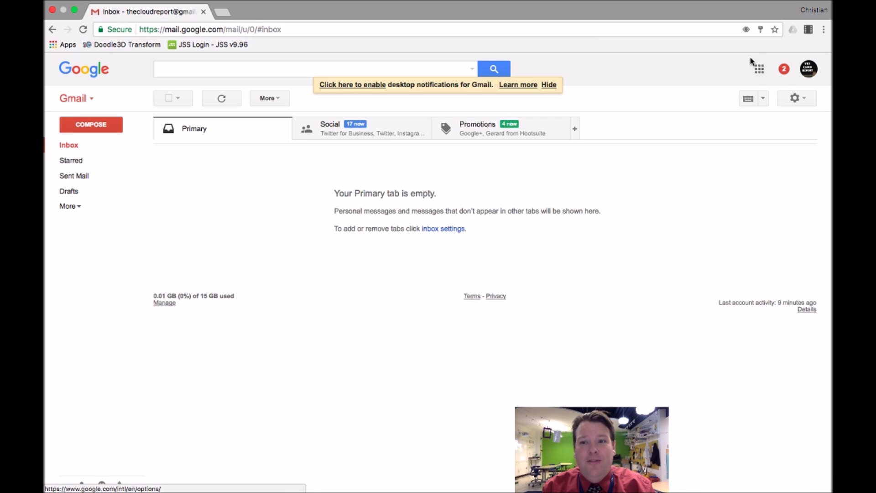
pyautogui.click(759, 74)
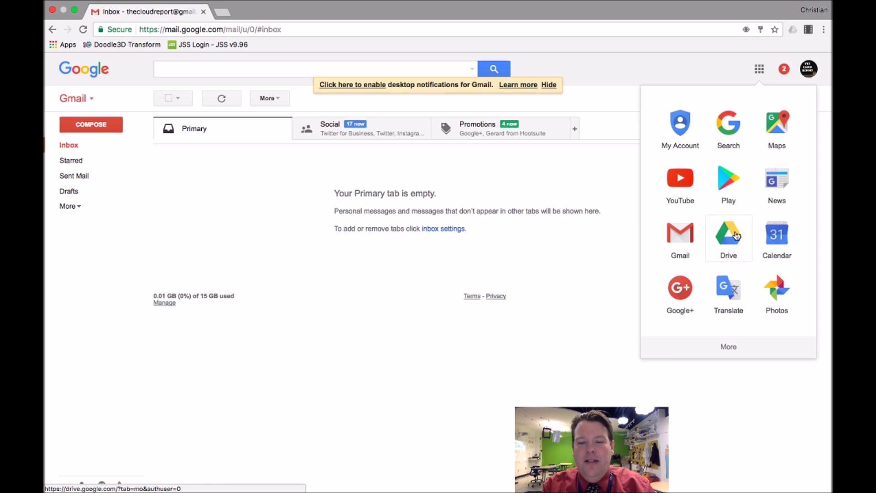
# - Open Google Drive in a new tab and show the NEW create options in My Drive
pyautogui.click(735, 247)
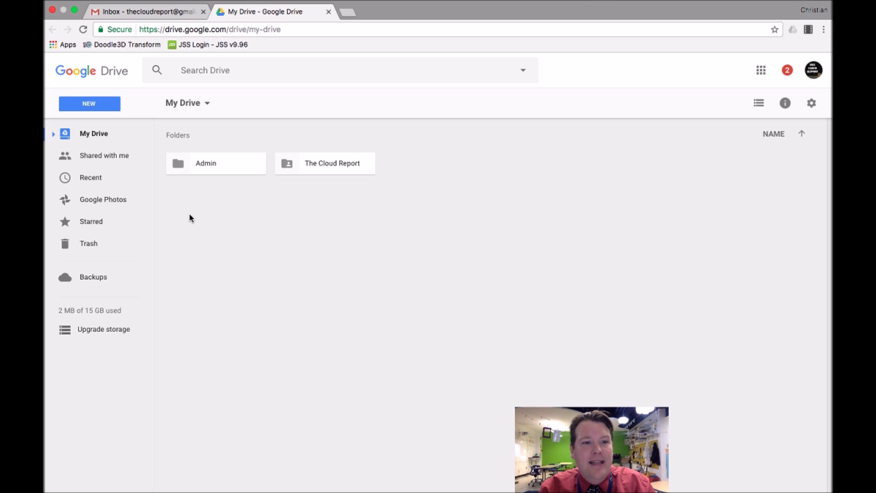
pyautogui.click(93, 107)
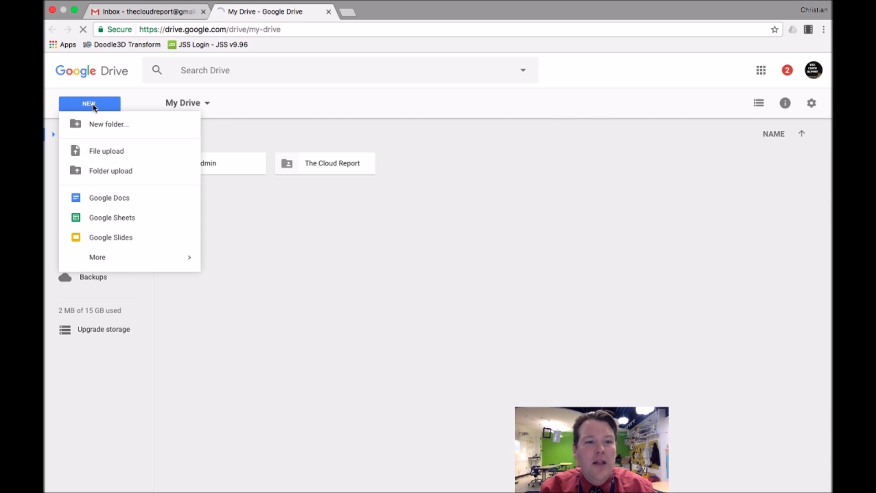
# - Create a folder named 'test google drive' in My Drive and open it
pyautogui.click(108, 130)
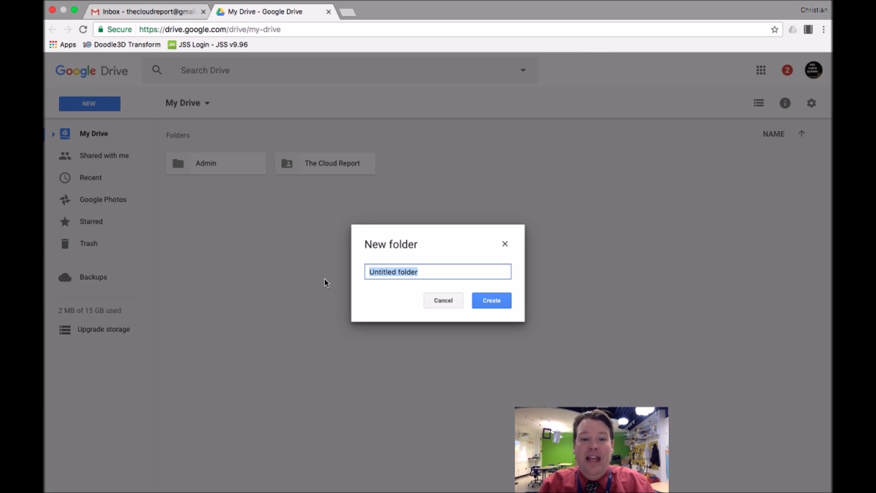
pyautogui.write('test ')
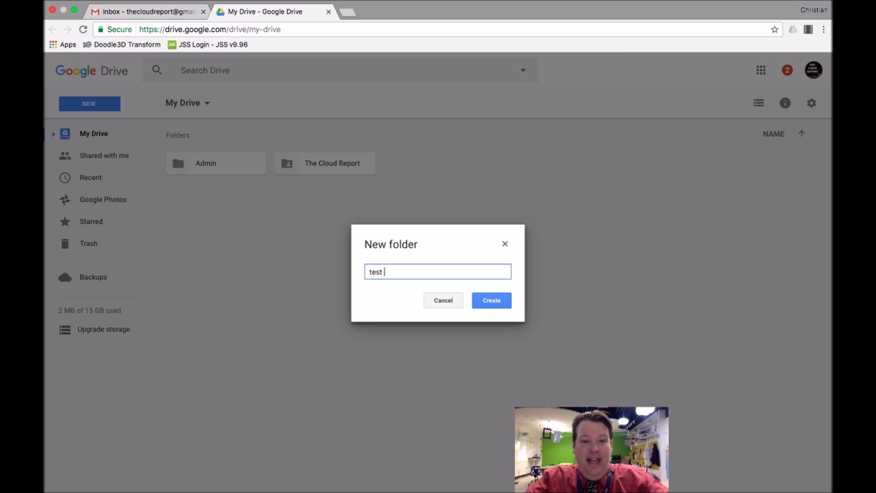
pyautogui.write('goo')
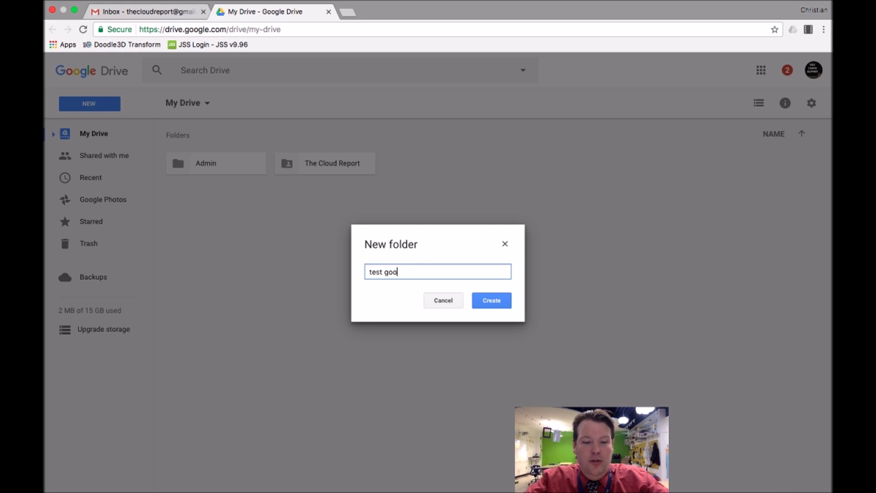
pyautogui.write('gle drive')
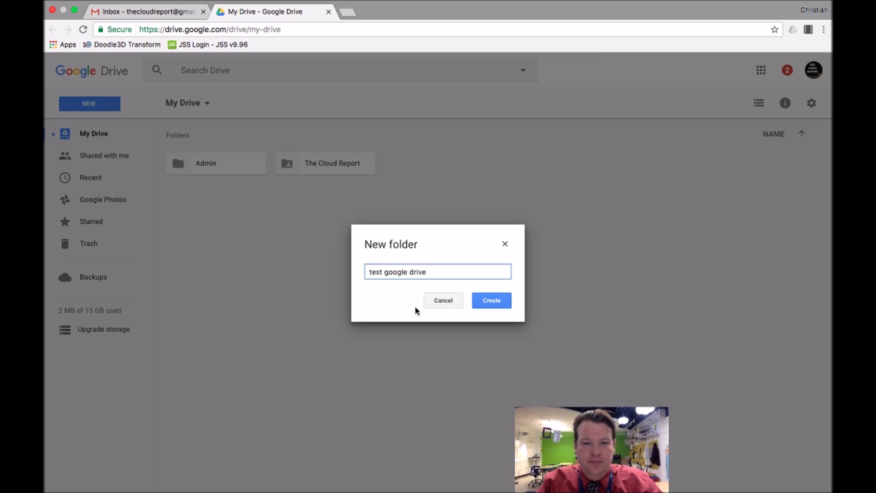
pyautogui.click(488, 302)
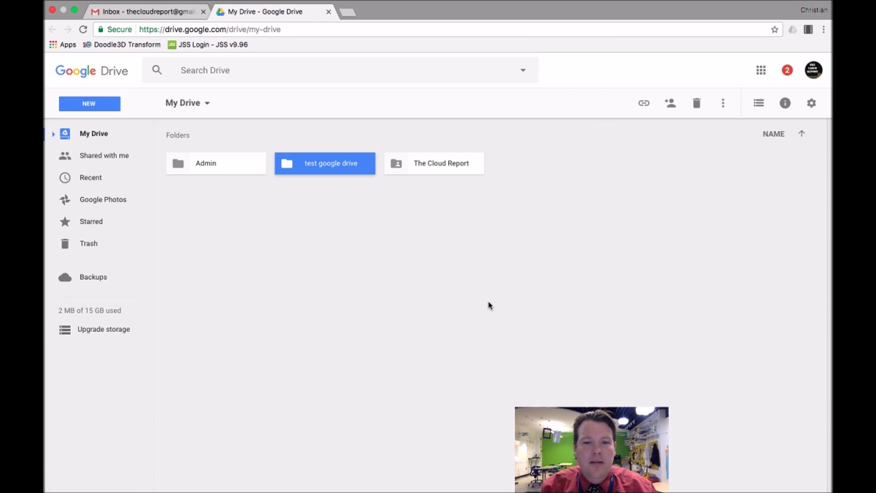
pyautogui.click(300, 239)
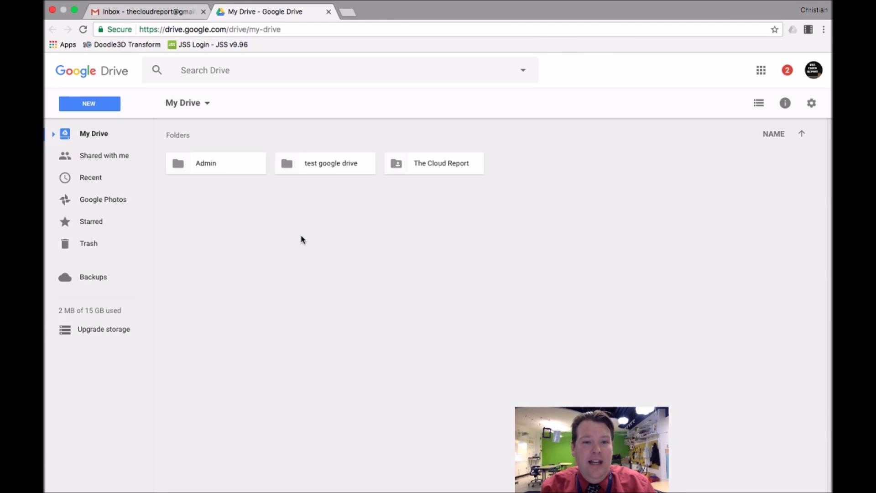
pyautogui.doubleClick(300, 174)
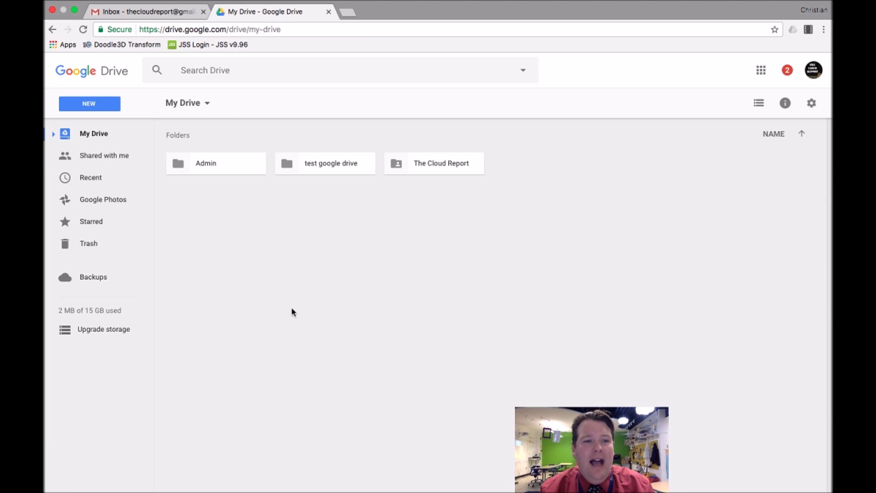
pyautogui.click(99, 109)
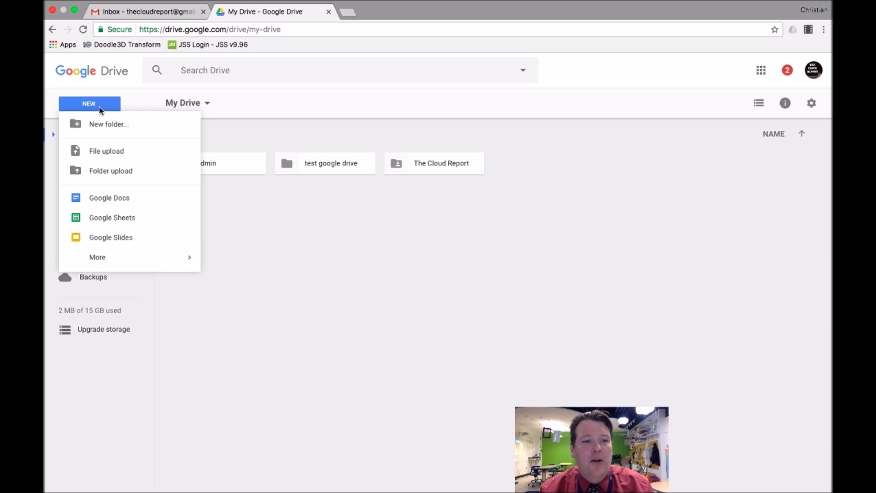
pyautogui.moveTo(175, 231)
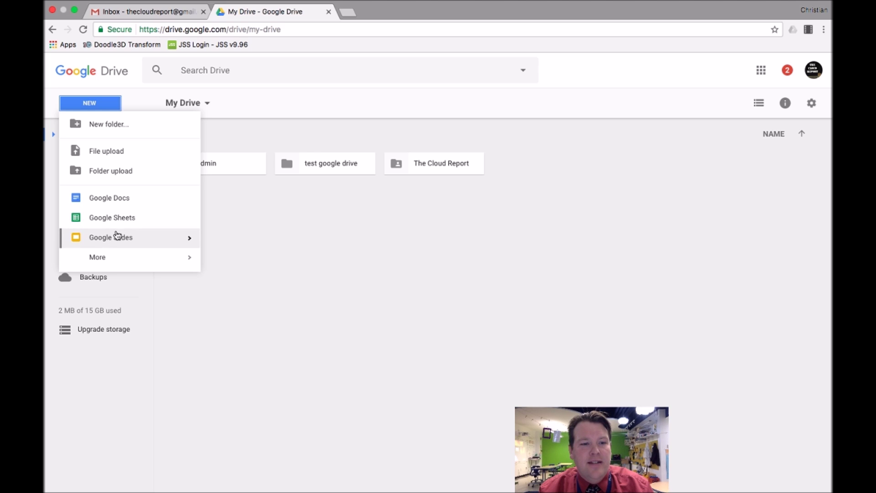
pyautogui.moveTo(125, 258)
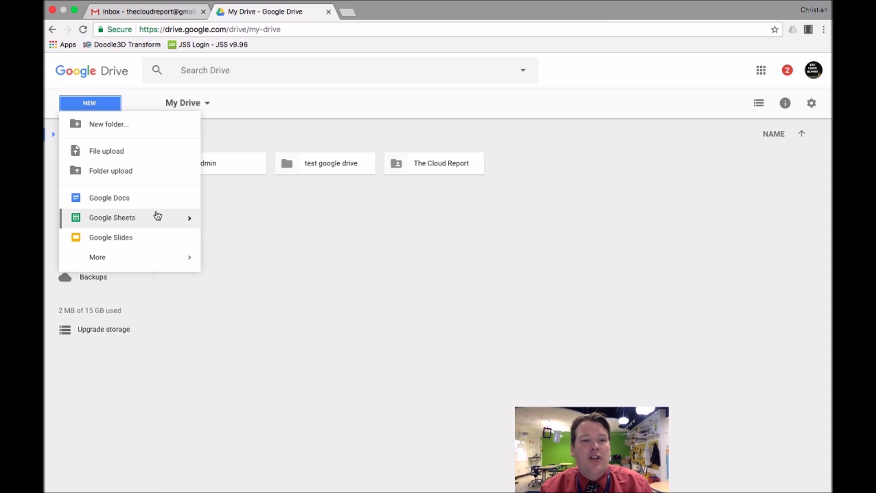
pyautogui.click(122, 200)
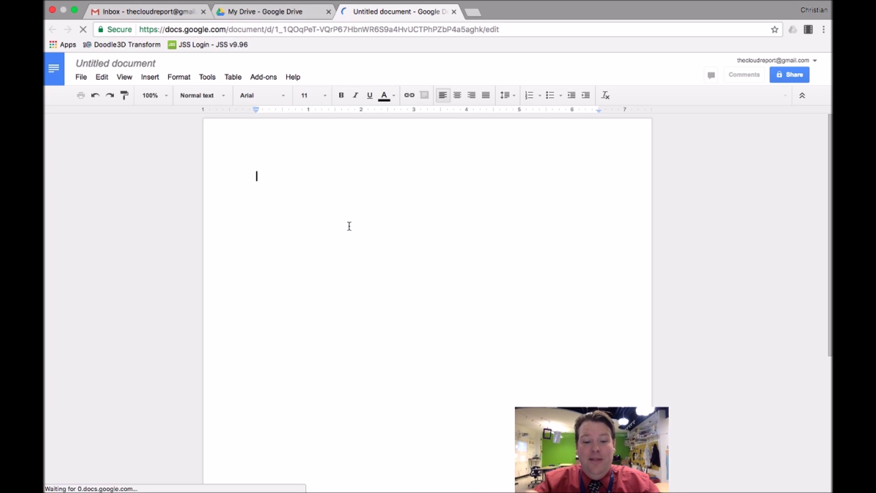
# - Type 'saves as you go' into the new doc, fix the typo, and return to My Drive
pyautogui.write('Save')
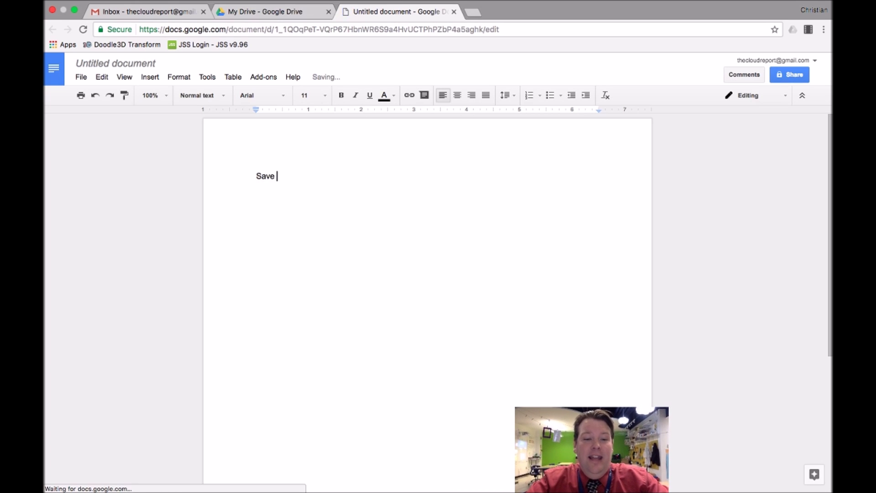
pyautogui.press('BackSpace')
pyautogui.press('BackSpace')
pyautogui.press('BackSpace')
pyautogui.press('BackSpace')
pyautogui.press('BackSpace')
pyautogui.write('save s as you go')
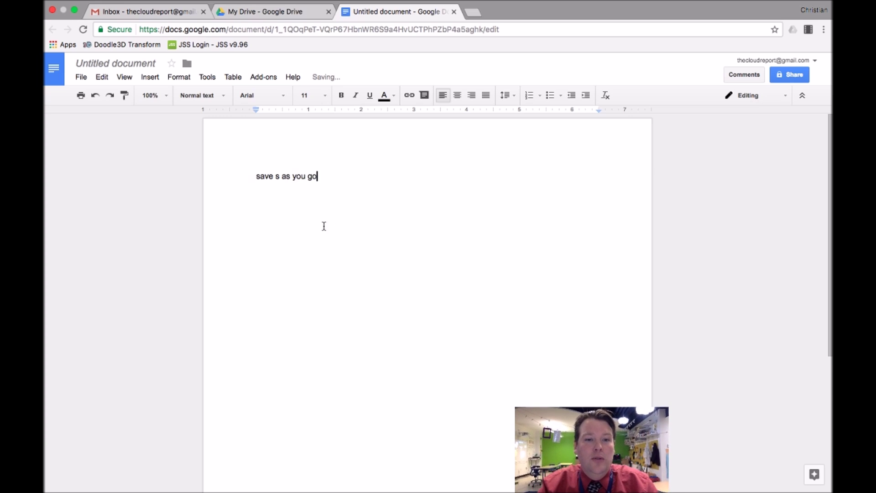
pyautogui.click(279, 176)
pyautogui.press('BackSpace')
pyautogui.press('super+s')
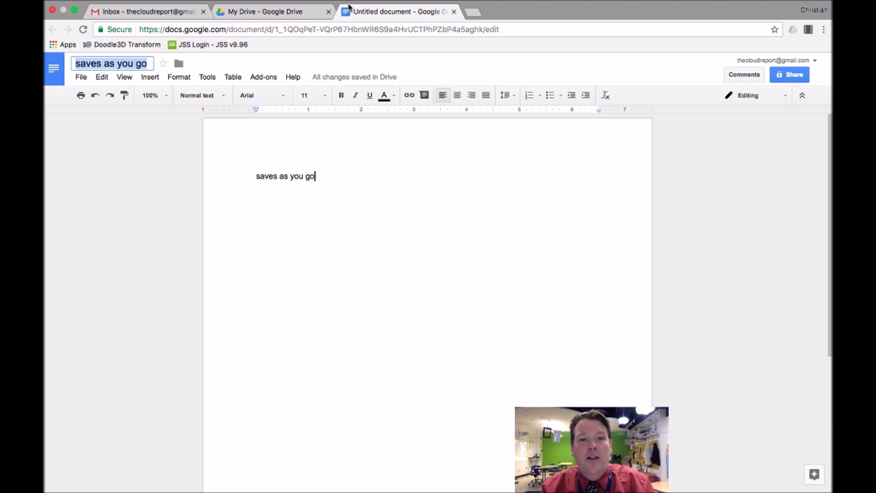
pyautogui.click(287, 14)
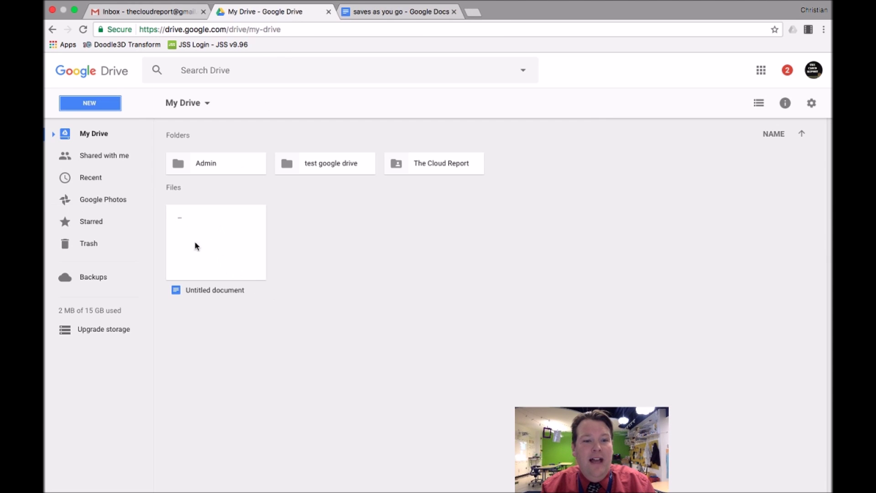
pyautogui.click(207, 273)
pyautogui.click(363, 277)
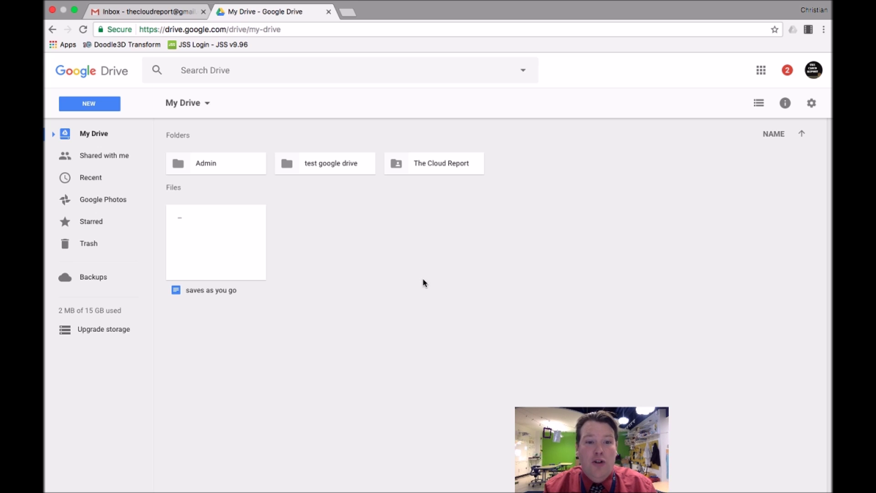
# - Move the 'saves as you go' document into the test google drive folder, then return to My Drive
pyautogui.moveTo(237, 249); pyautogui.dragTo(313, 172)
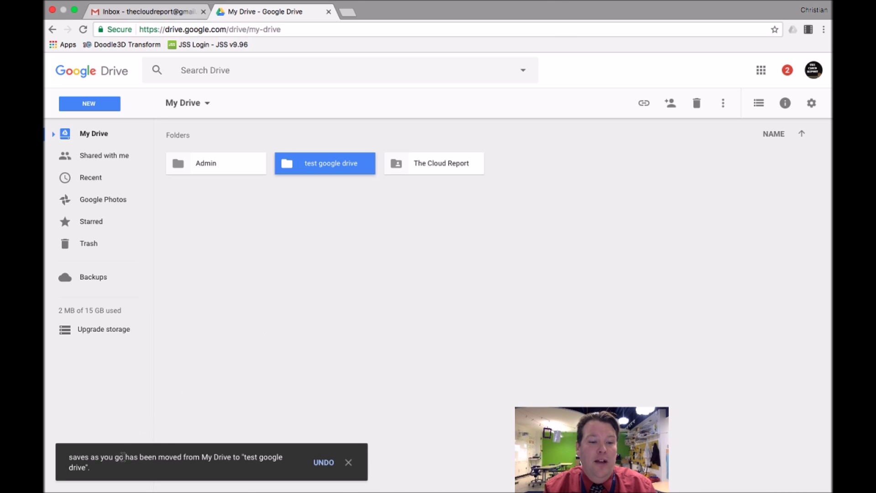
pyautogui.doubleClick(340, 166)
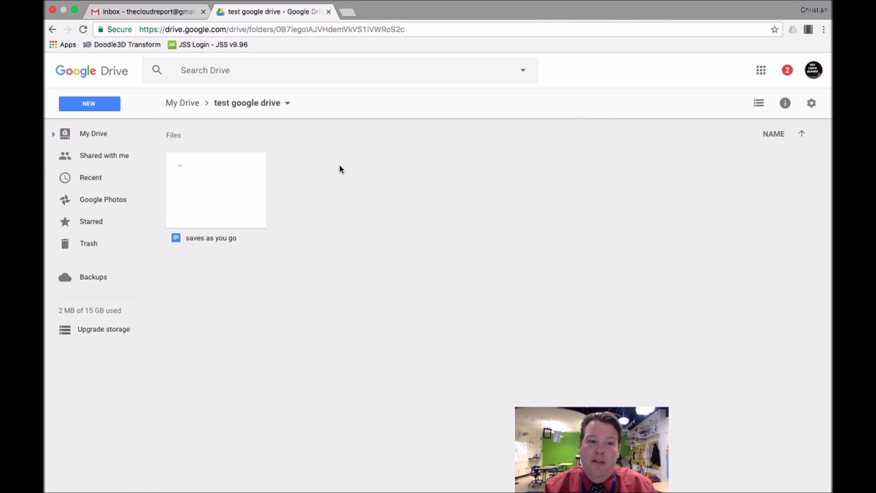
pyautogui.click(92, 135)
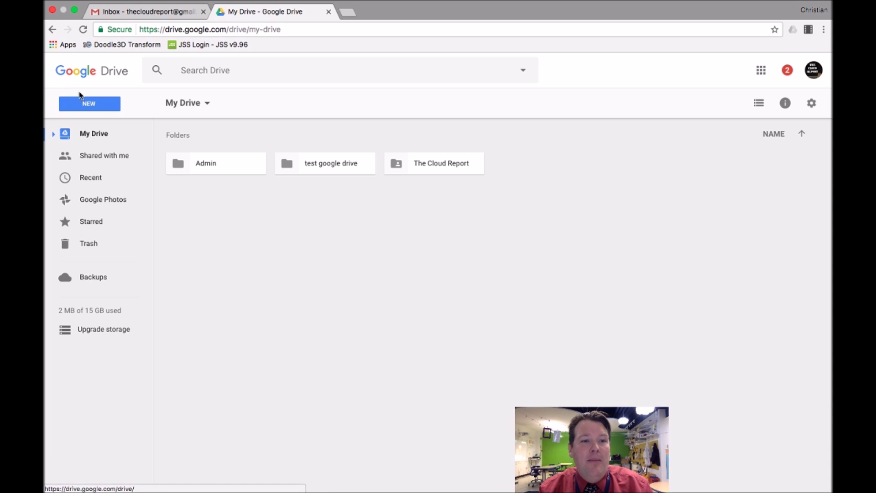
# - Create a folder named 'kindergarten' and open its sharing settings
pyautogui.click(88, 103)
pyautogui.click(108, 123)
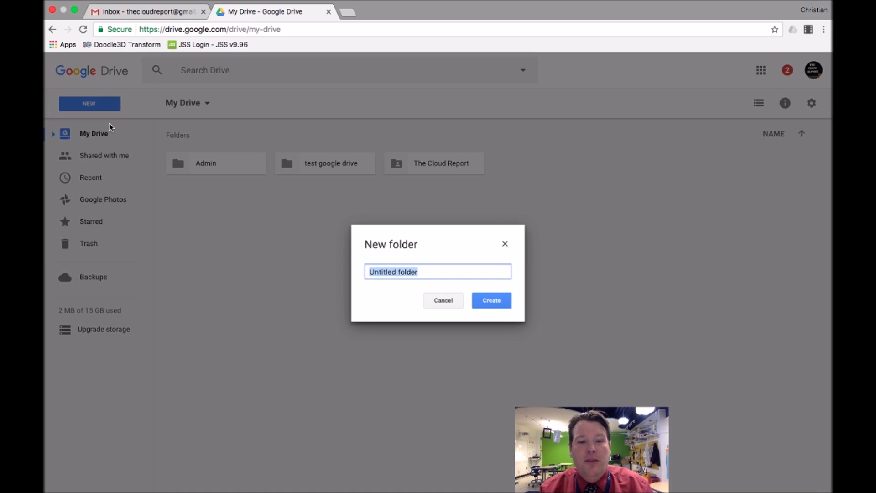
pyautogui.write('ki')
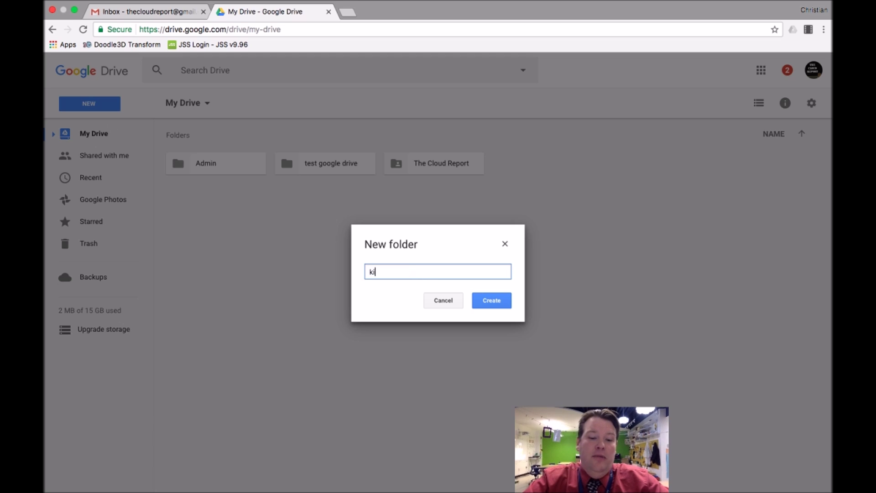
pyautogui.write('ndergarten')
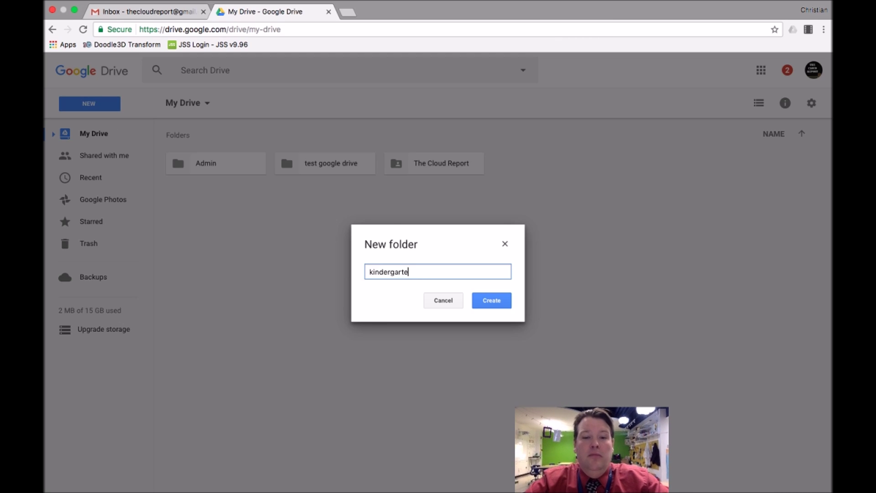
pyautogui.click(480, 303)
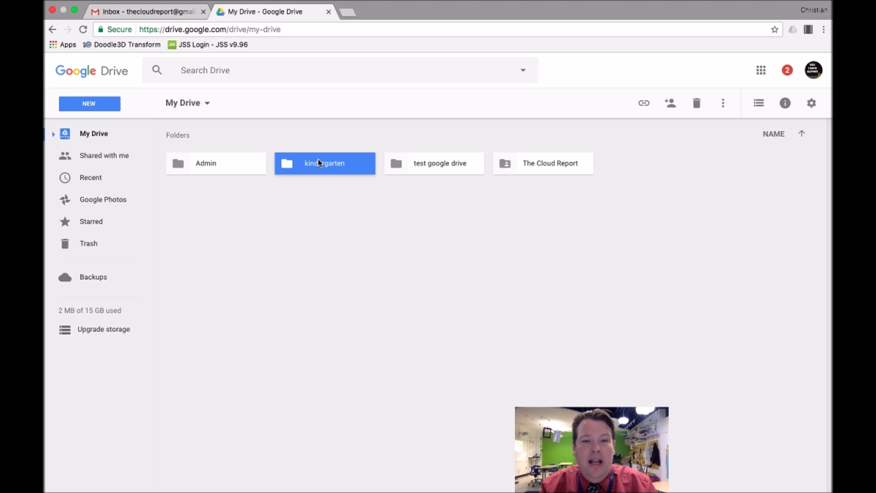
pyautogui.click(672, 108)
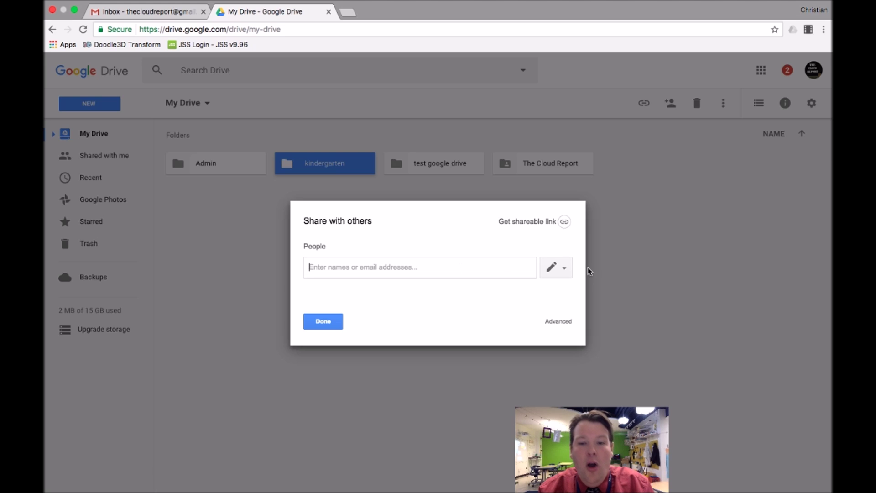
# - Make the kindergarten folder viewable by anyone with the link and close the sharing dialog
pyautogui.click(565, 273)
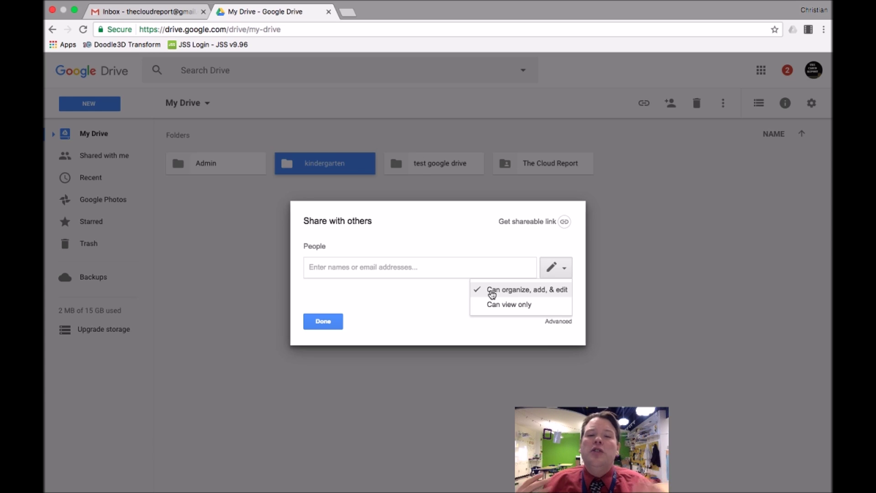
pyautogui.click(358, 265)
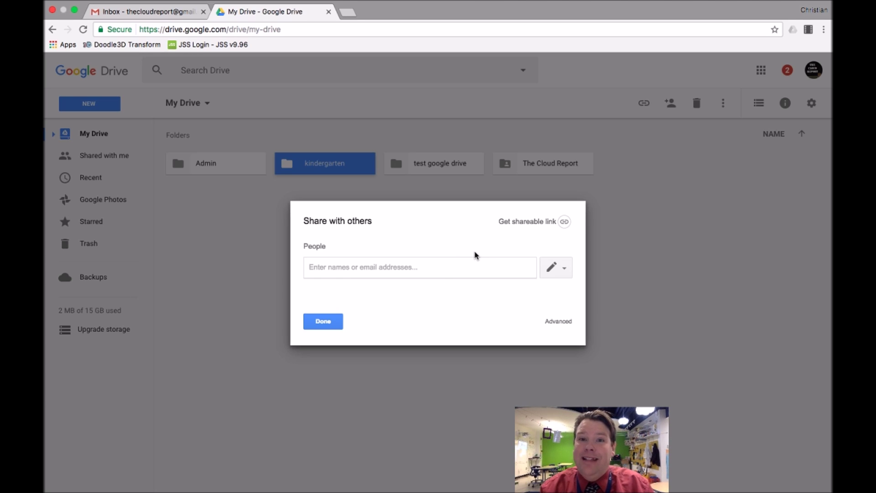
pyautogui.click(513, 225)
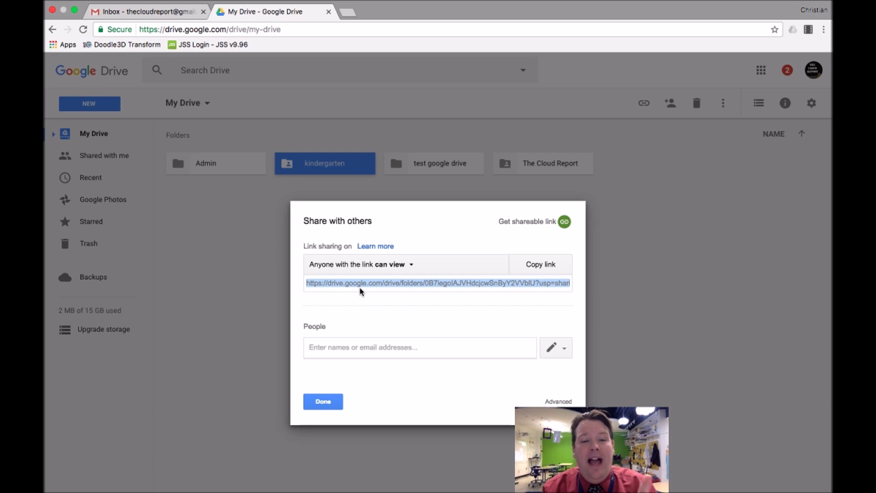
pyautogui.press('Escape')
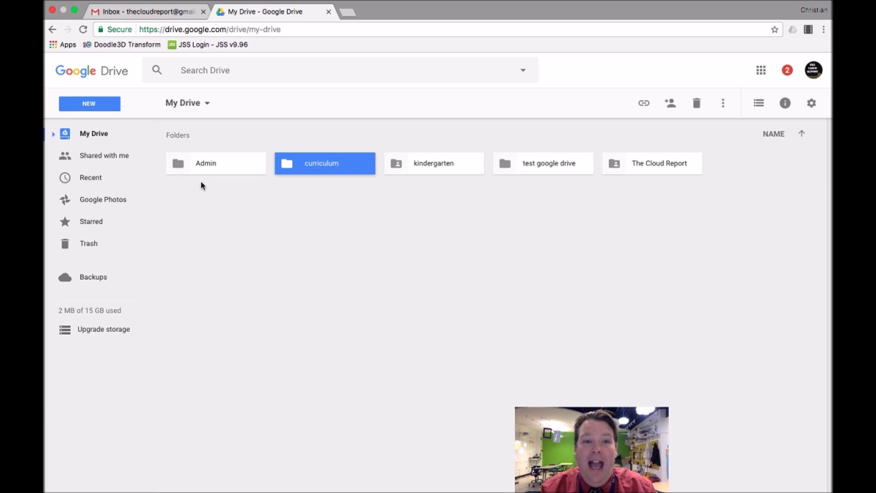
# - Upload Typing.docx by dragging it from the desktop into My Drive
pyautogui.click(75, 11)
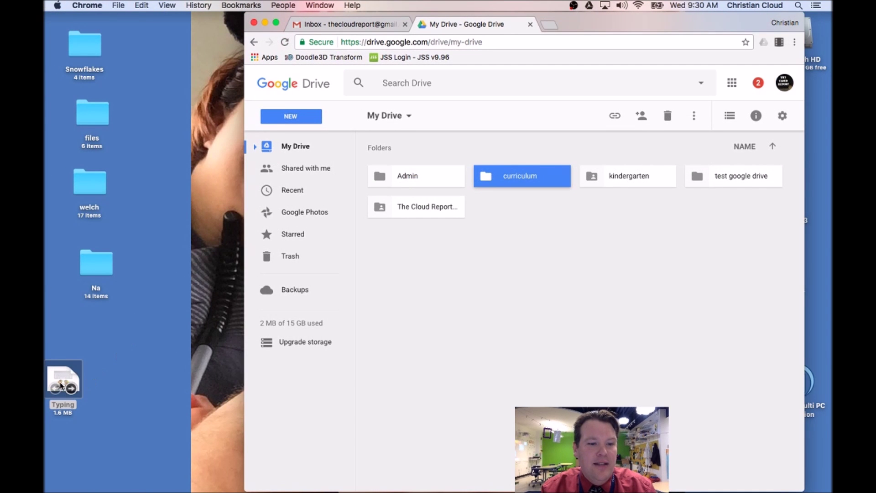
pyautogui.moveTo(62, 383); pyautogui.dragTo(434, 336)
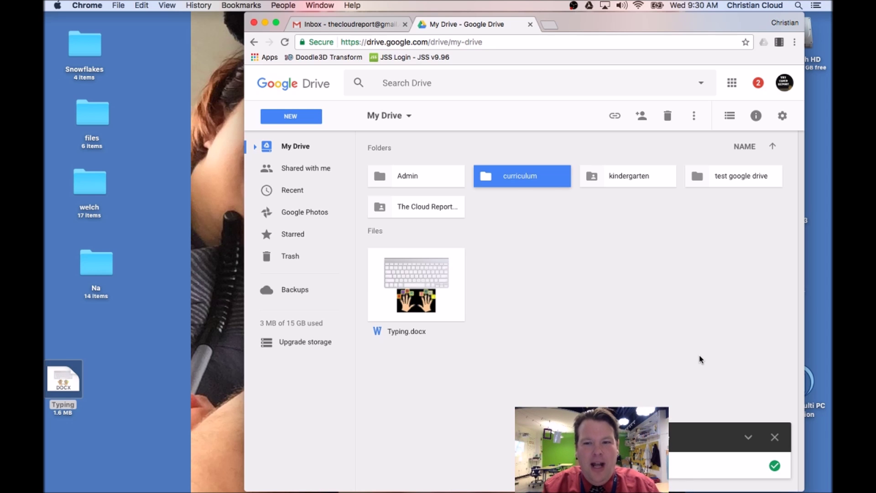
# - Try moving Typing.docx to kindergarten or curriculum, then cancel without moving it
pyautogui.click(276, 23)
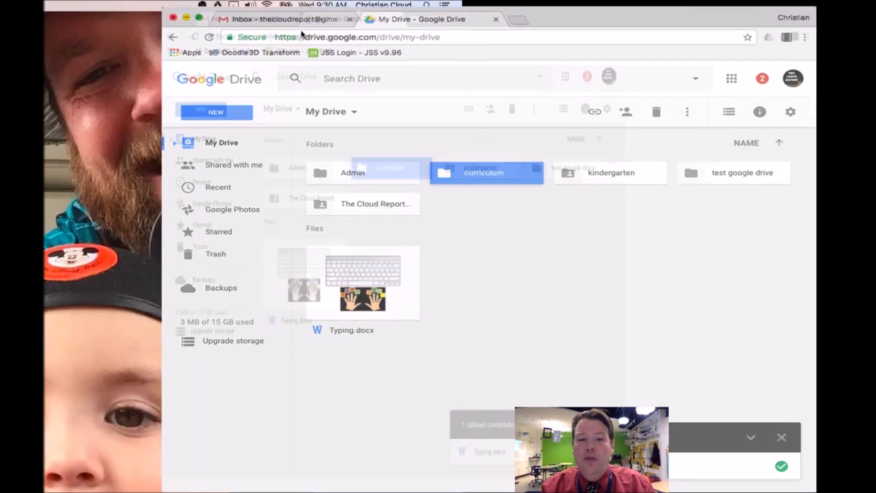
pyautogui.moveTo(197, 256); pyautogui.dragTo(353, 274)
pyautogui.rightClick(194, 243)
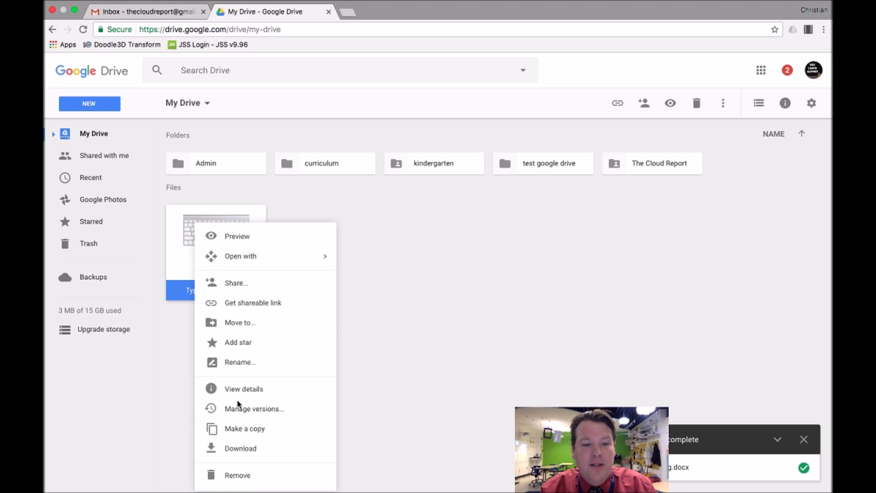
pyautogui.click(234, 323)
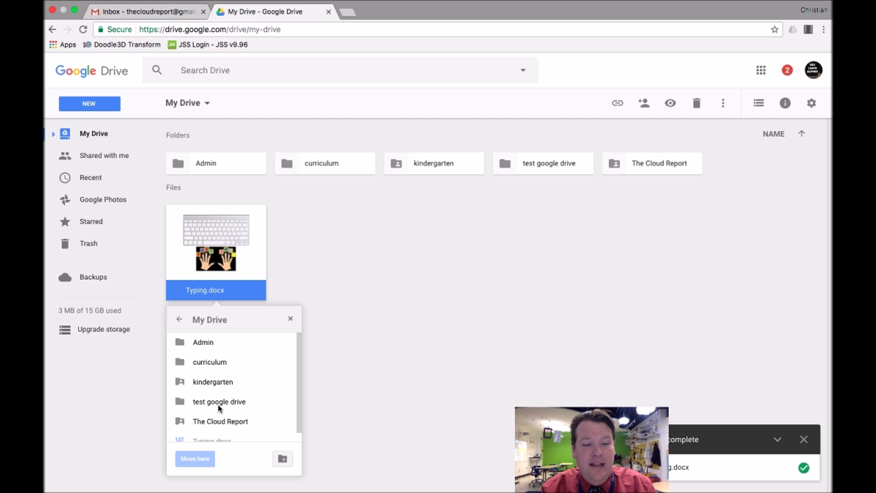
pyautogui.doubleClick(211, 381)
pyautogui.click(178, 319)
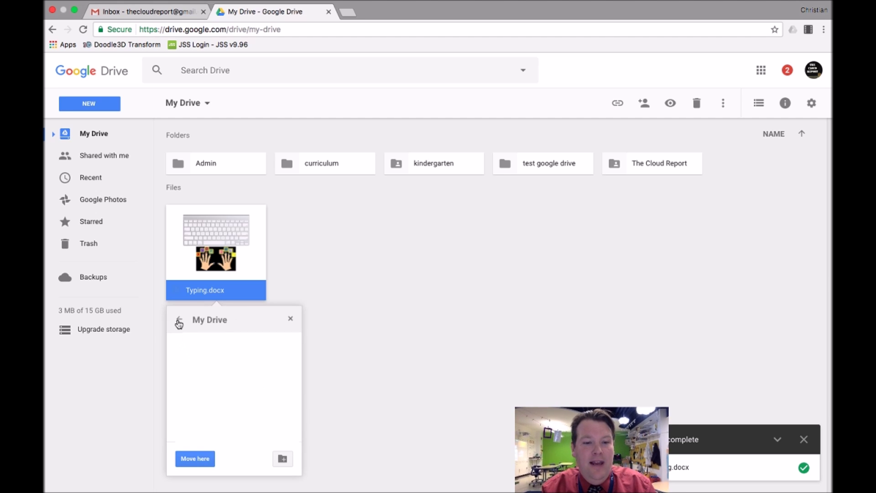
pyautogui.doubleClick(194, 365)
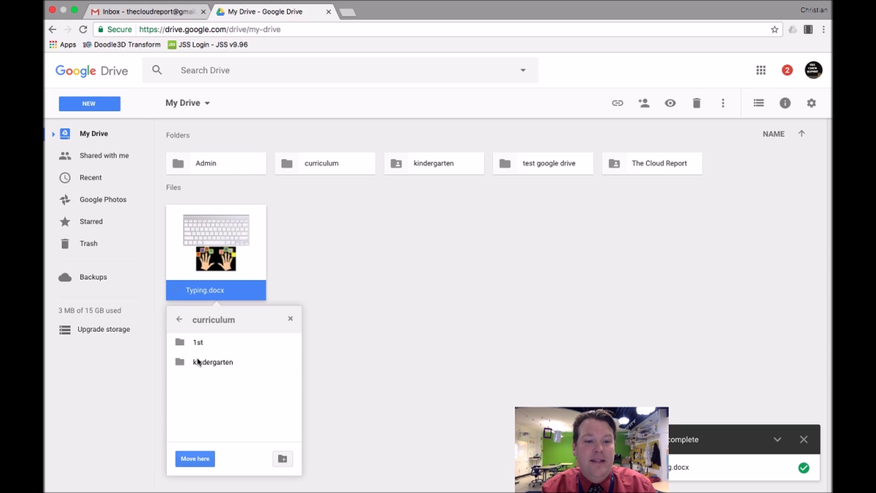
pyautogui.click(185, 319)
pyautogui.click(293, 318)
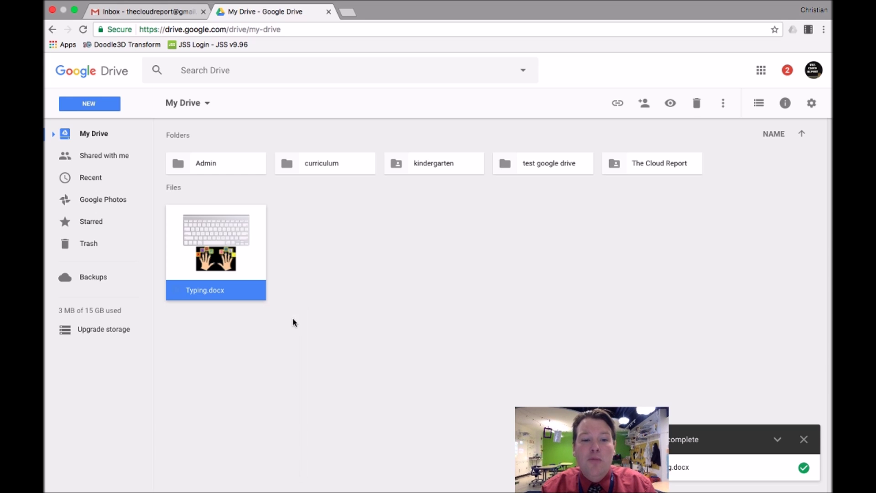
# - Remove Typing.docx from My Drive
pyautogui.click(250, 407)
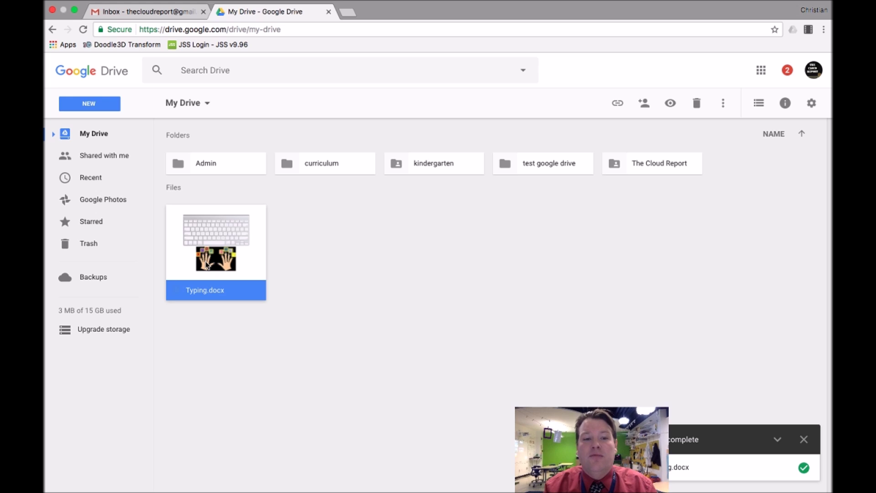
pyautogui.rightClick(208, 248)
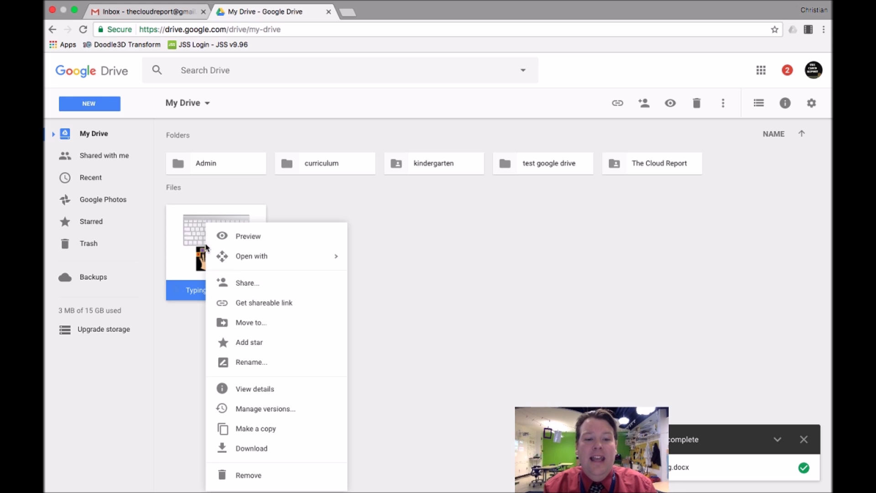
pyautogui.click(251, 476)
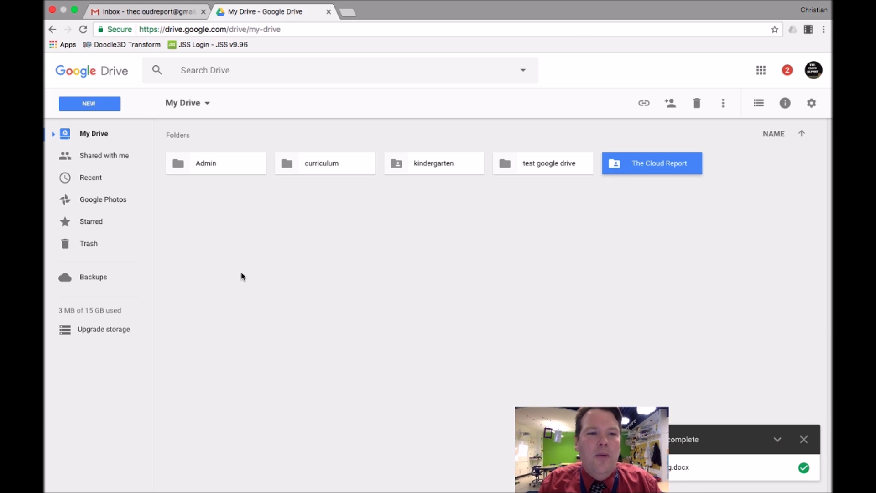
# - Add the shared 'How to create a QR code' document from Shared with me to My Drive
pyautogui.click(103, 156)
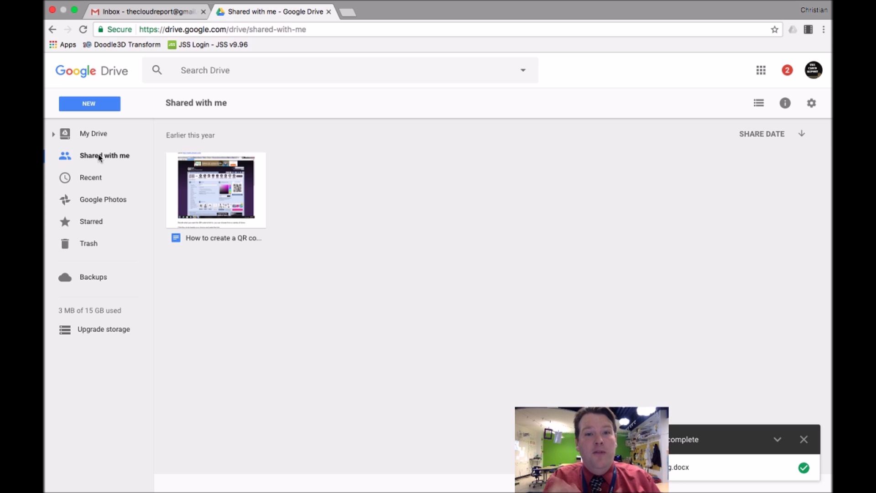
pyautogui.click(86, 136)
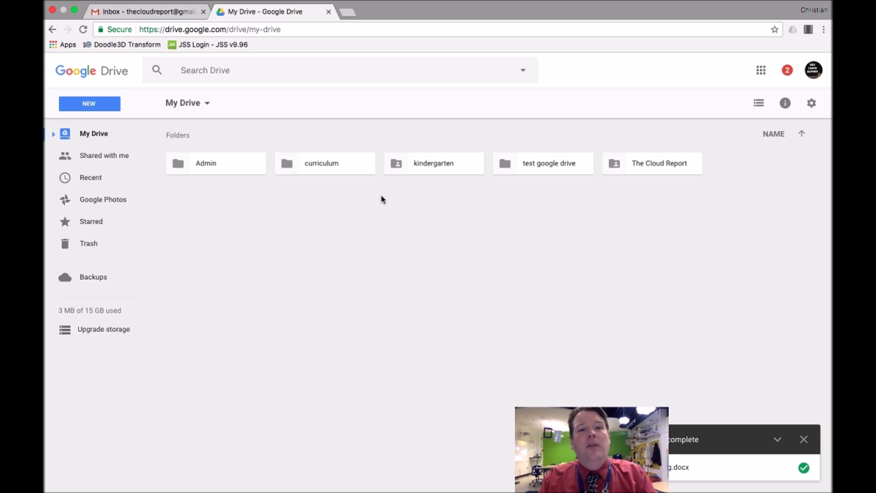
pyautogui.click(108, 163)
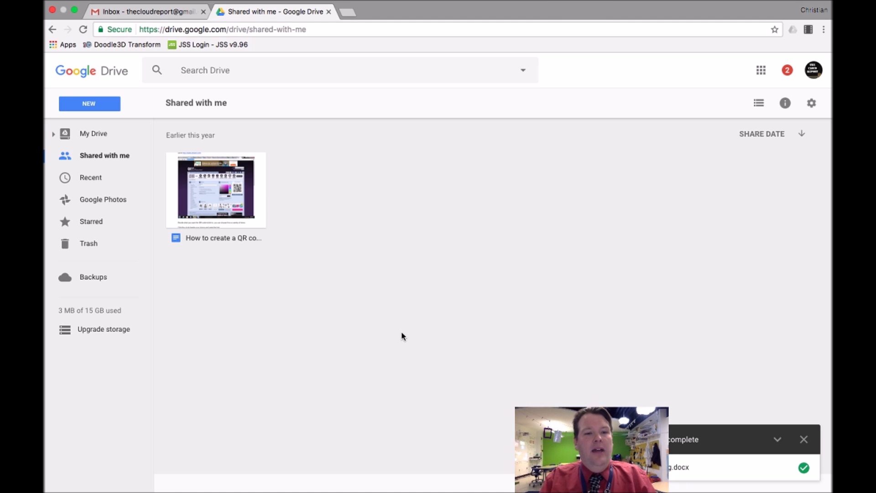
pyautogui.rightClick(215, 194)
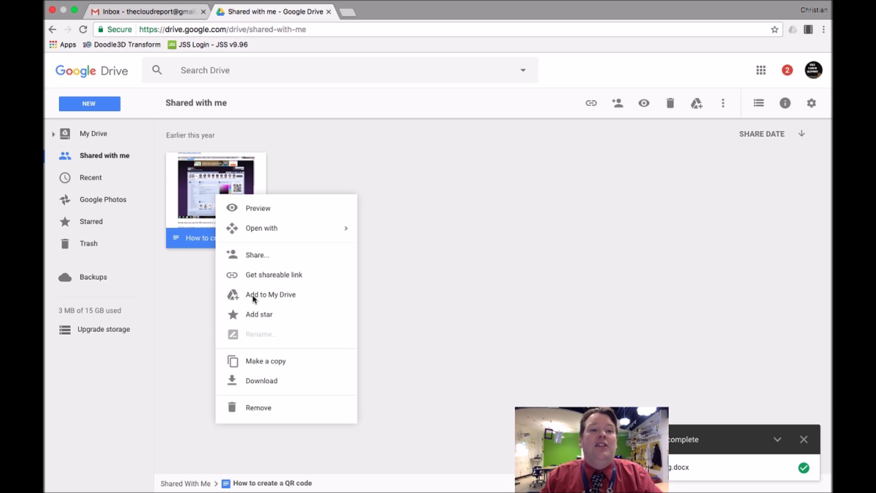
pyautogui.click(72, 132)
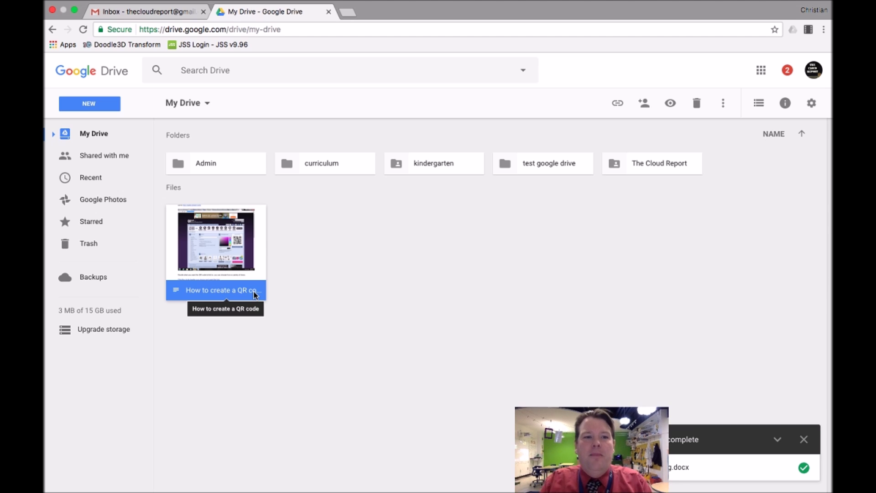
# - Create a new folder in My Drive named '7p History Class'
pyautogui.click(96, 108)
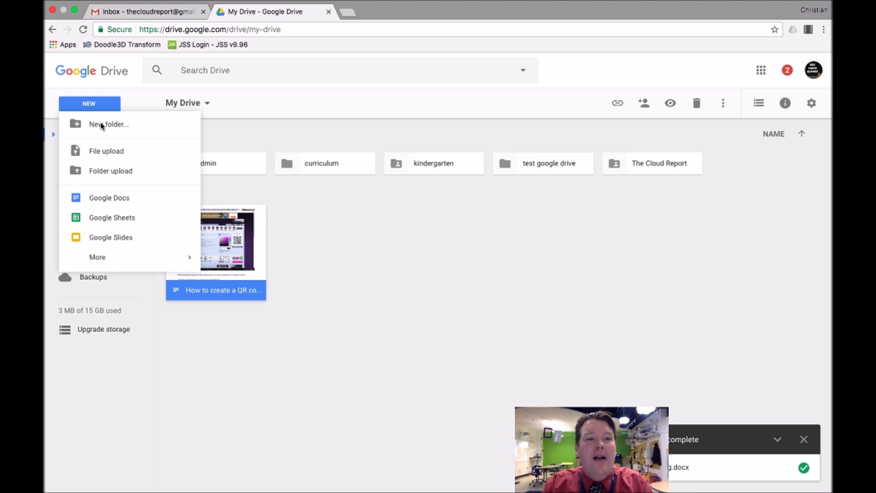
pyautogui.click(103, 125)
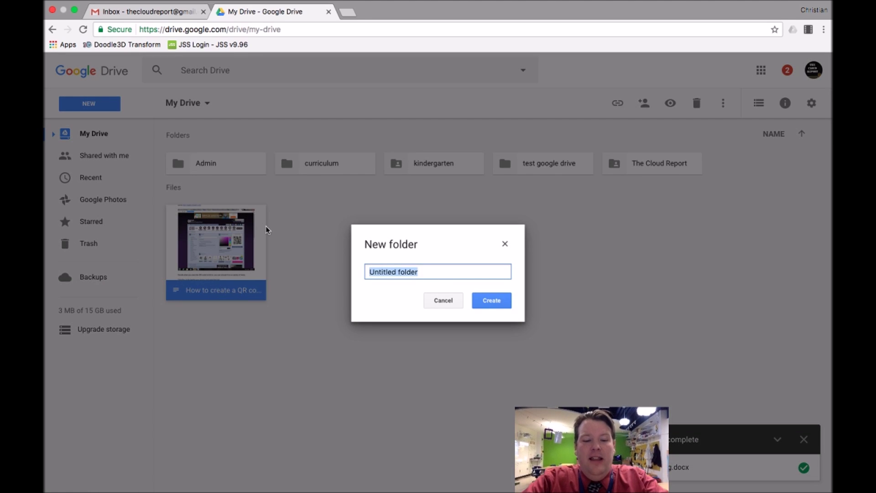
pyautogui.write('7p History Clo')
pyautogui.press('BackSpace')
pyautogui.write('ass')
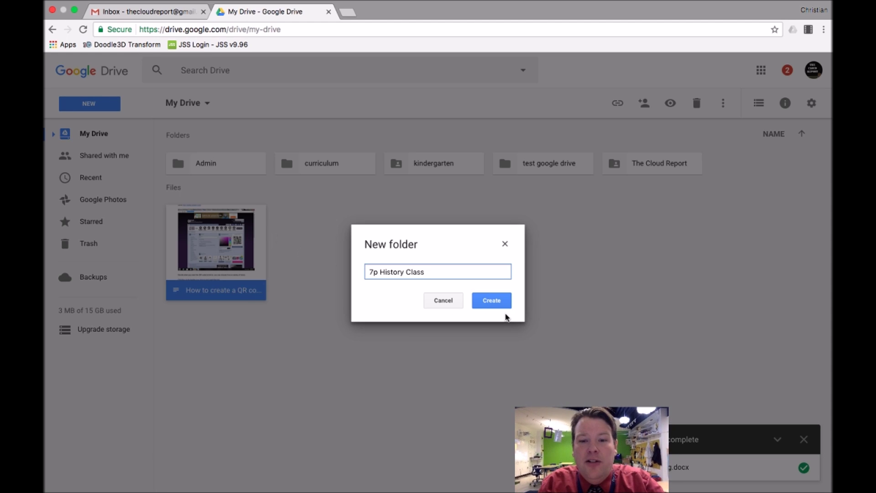
pyautogui.click(503, 301)
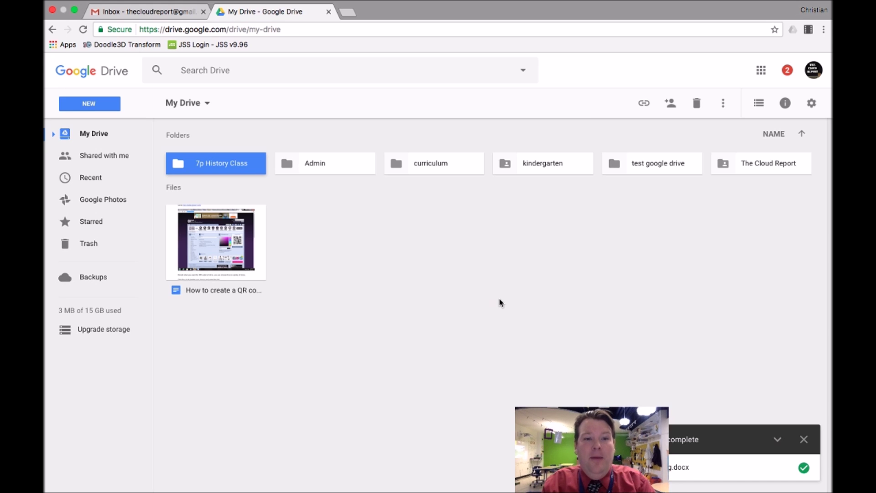
pyautogui.doubleClick(229, 167)
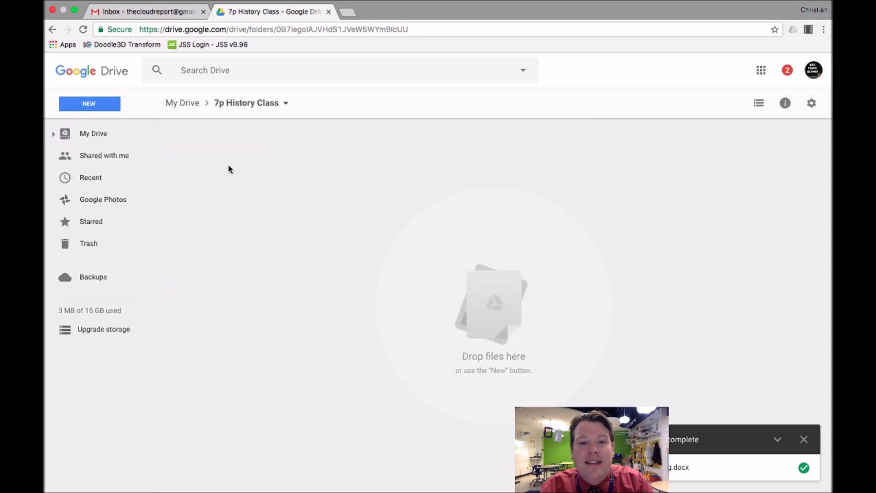
pyautogui.click(98, 134)
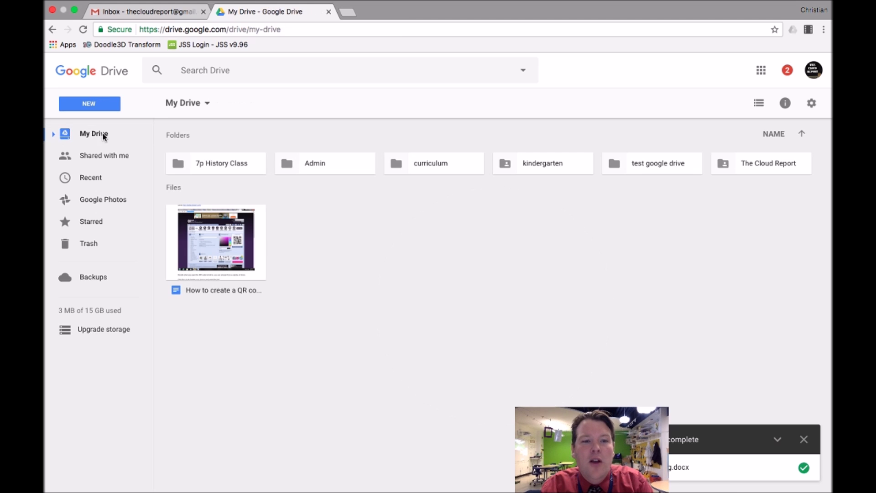
pyautogui.click(254, 161)
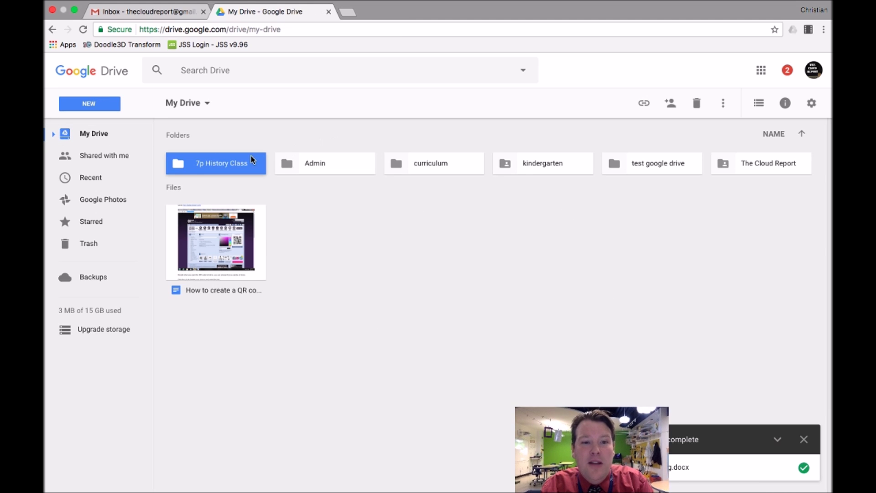
pyautogui.click(671, 103)
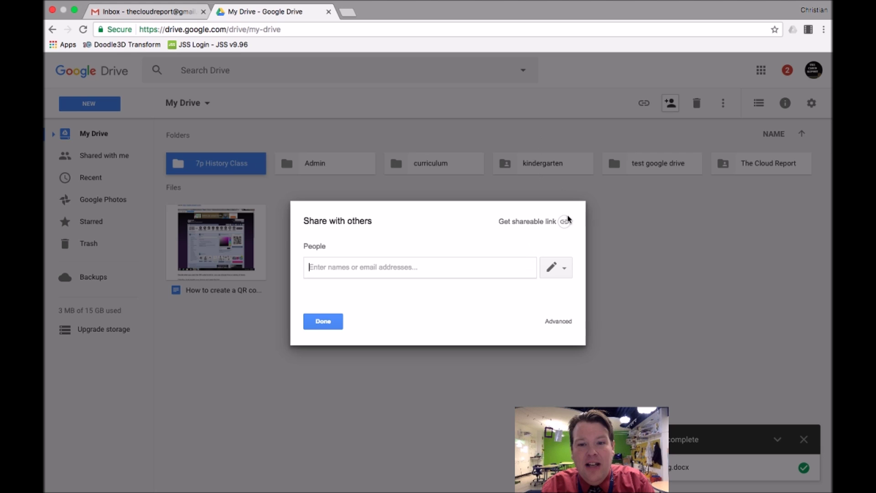
pyautogui.click(564, 274)
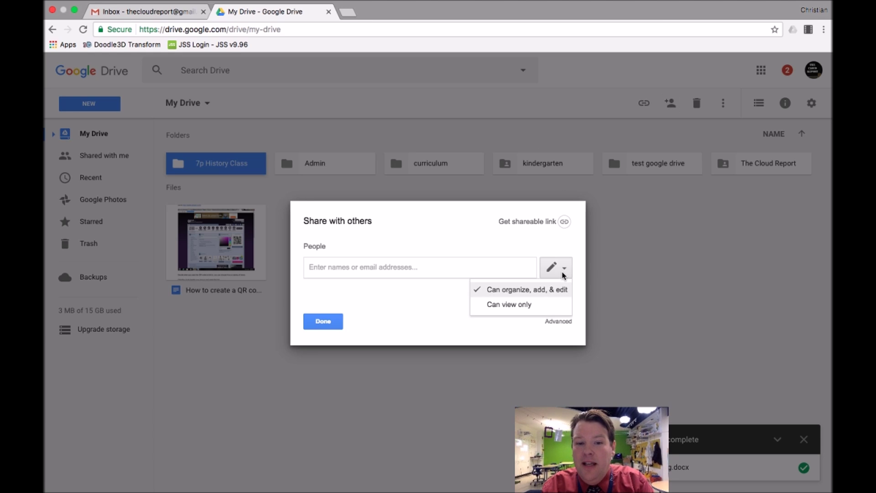
pyautogui.click(422, 320)
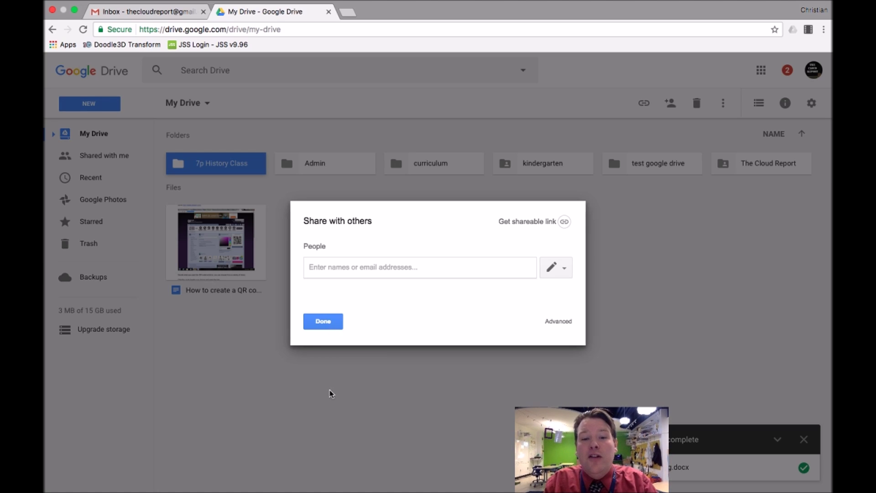
pyautogui.click(321, 322)
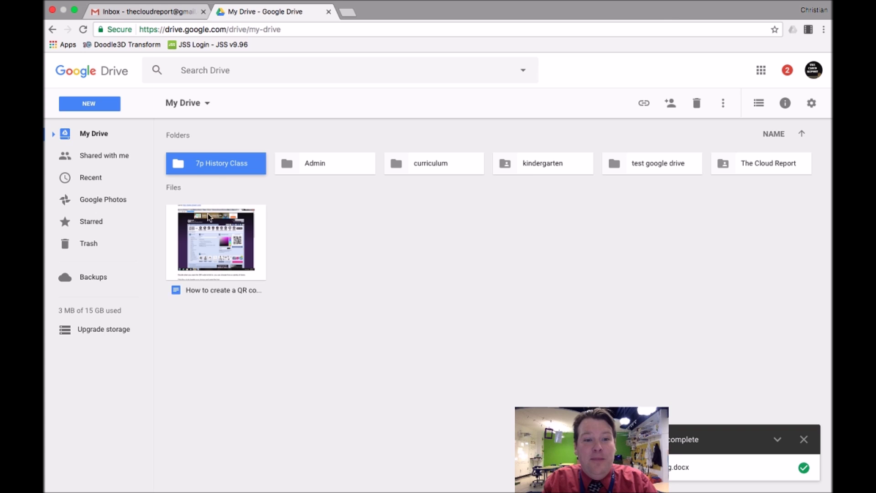
# - Move the 'How to create a QR code' document into 7p History Class and open that folder
pyautogui.moveTo(219, 249); pyautogui.dragTo(213, 169)
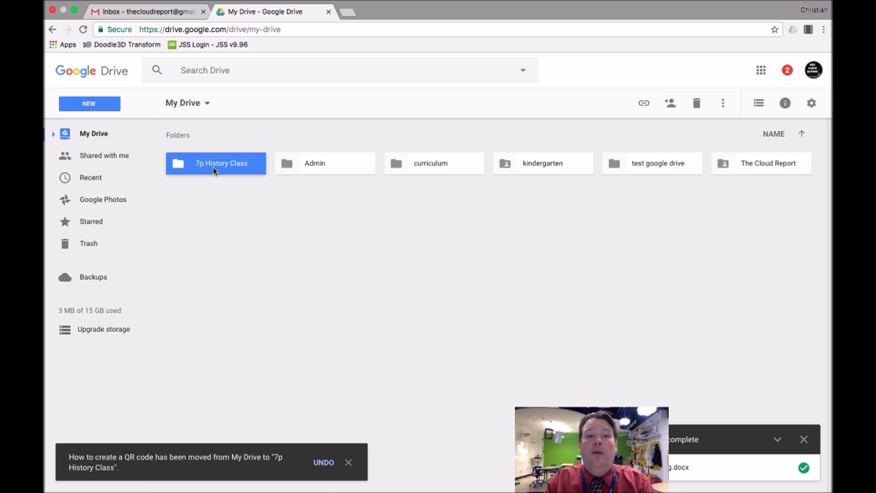
pyautogui.doubleClick(212, 167)
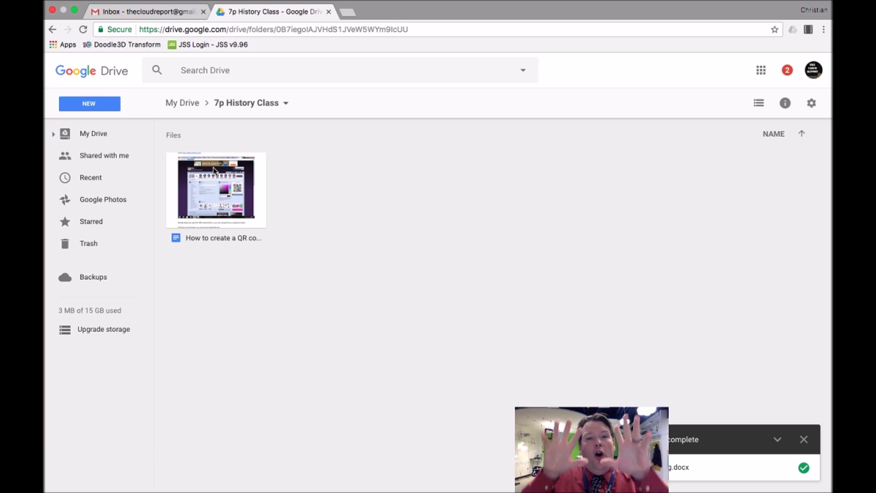